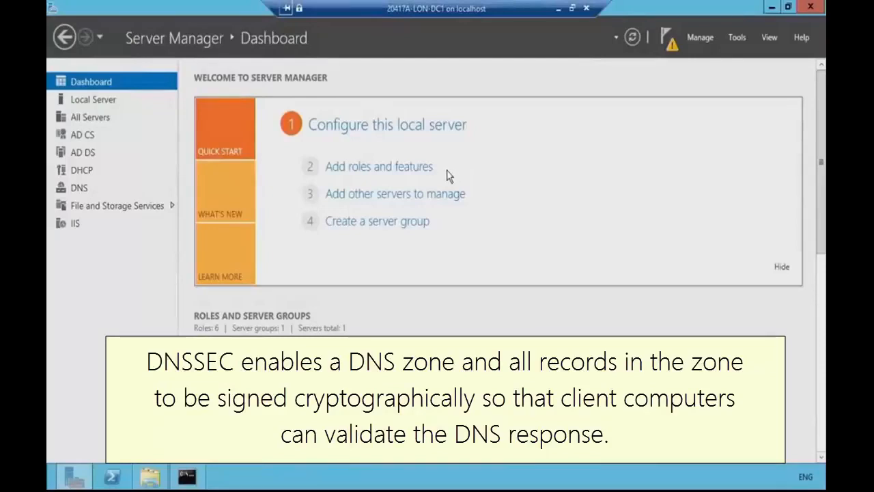
Open DNS Manager for the LON-DC1 server
click(79, 191)
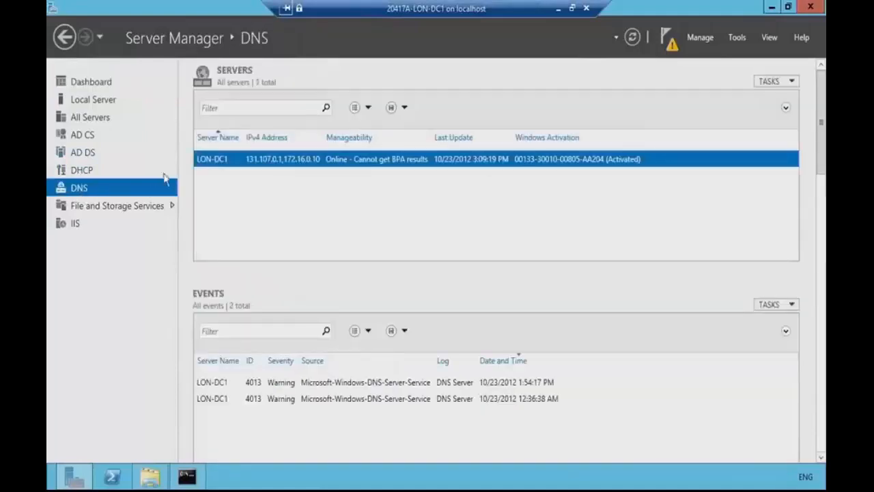
right_click(219, 163)
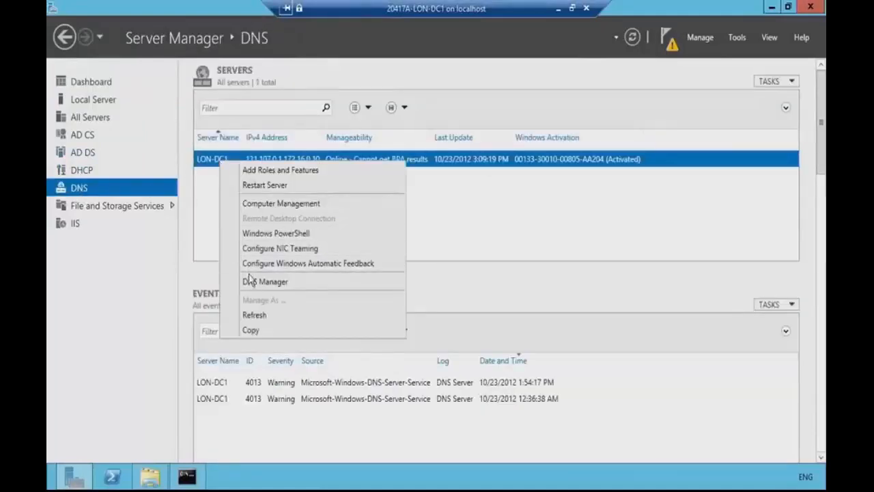
click(260, 287)
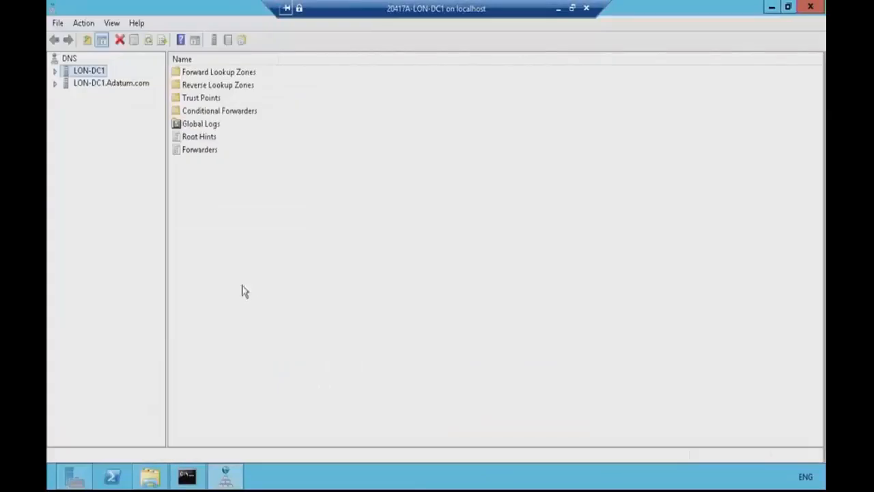
Expand LON-DC1.Adatum.com down to its forward lookup zones and display the Adatum.com zone
click(120, 83)
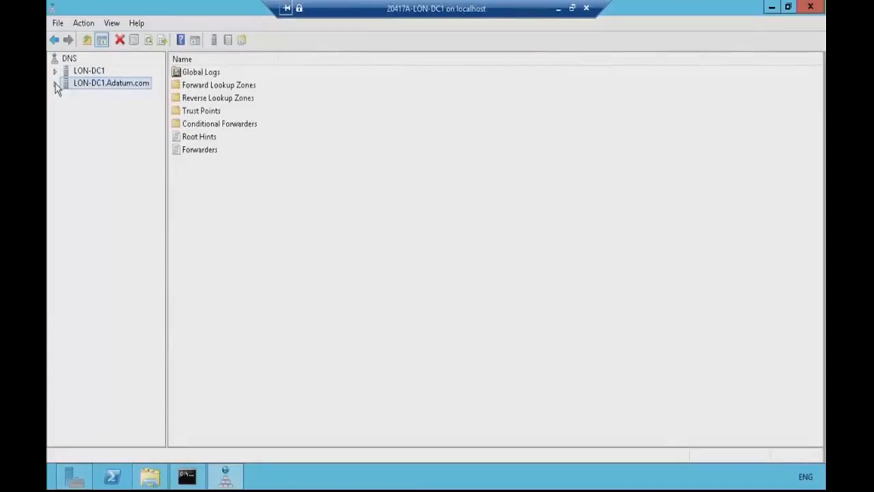
click(56, 84)
double_click(76, 108)
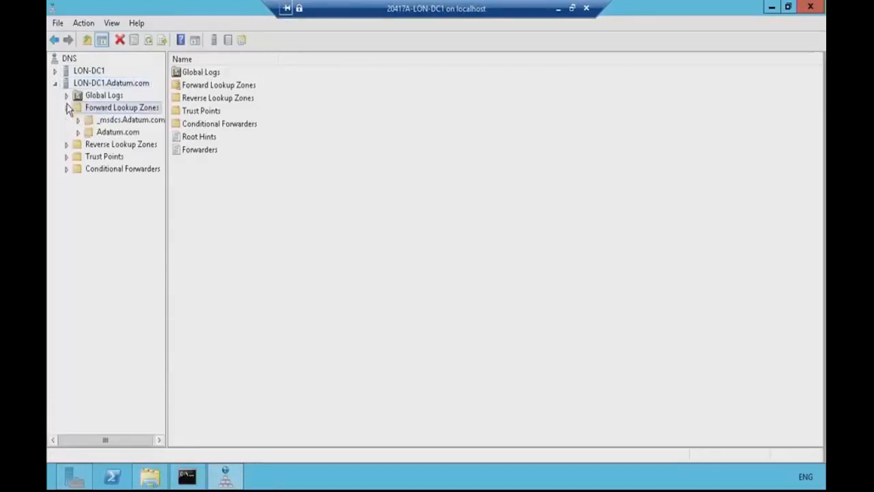
click(114, 133)
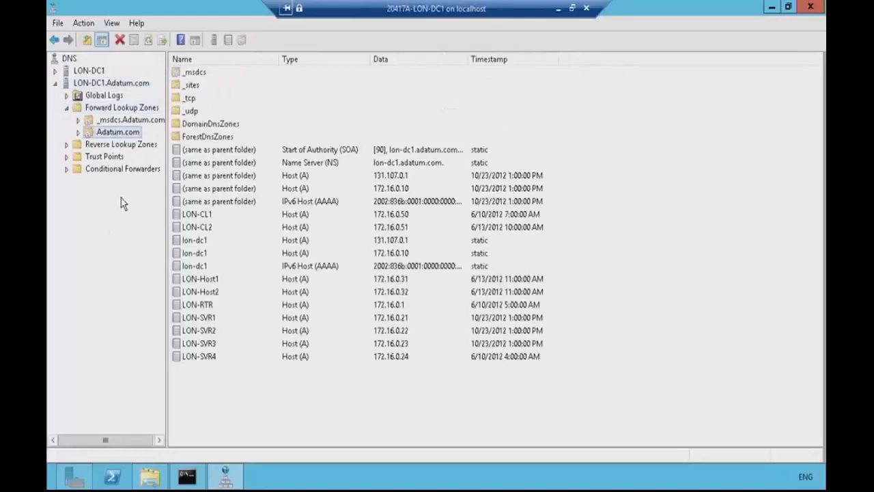
Start DNSSEC signing of the Adatum.com zone with customized signing parameters and LON-DC1.Adatum.com as the Key Master
right_click(97, 133)
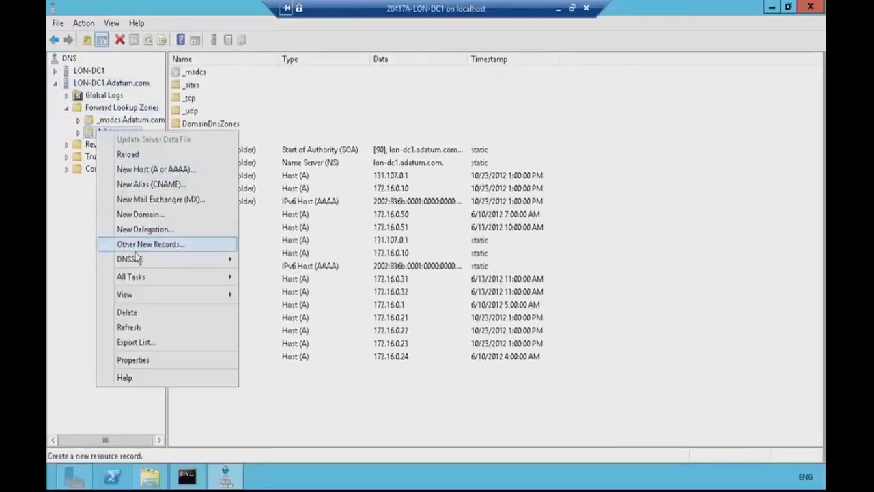
mouse_move(136, 261)
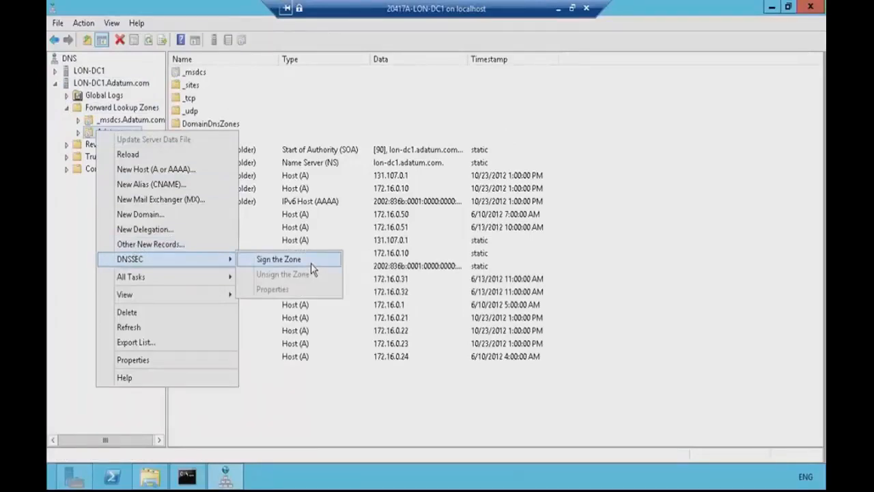
click(300, 260)
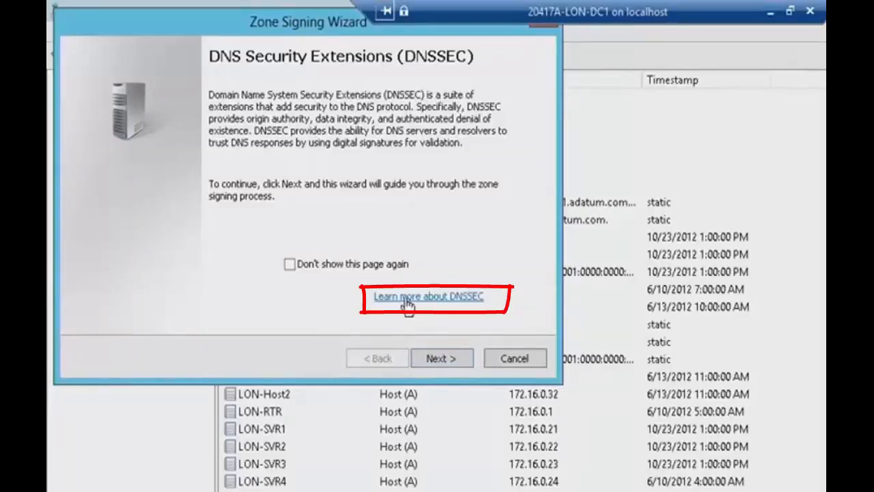
click(430, 356)
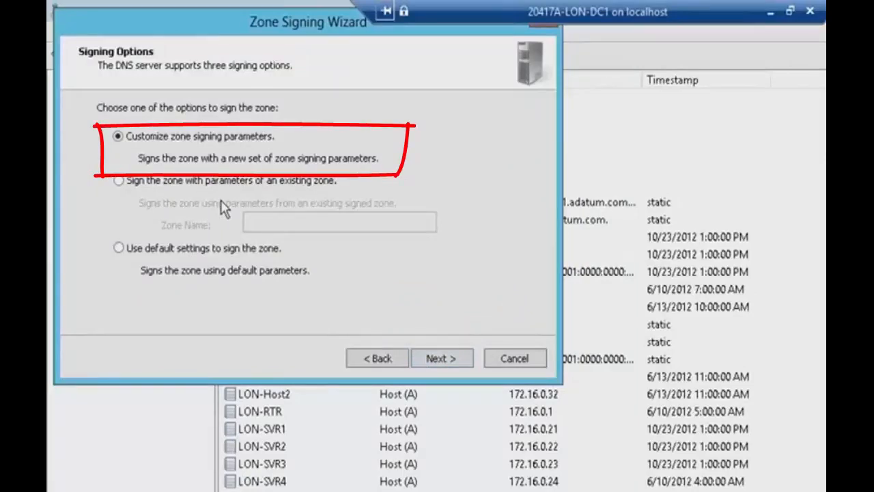
click(424, 358)
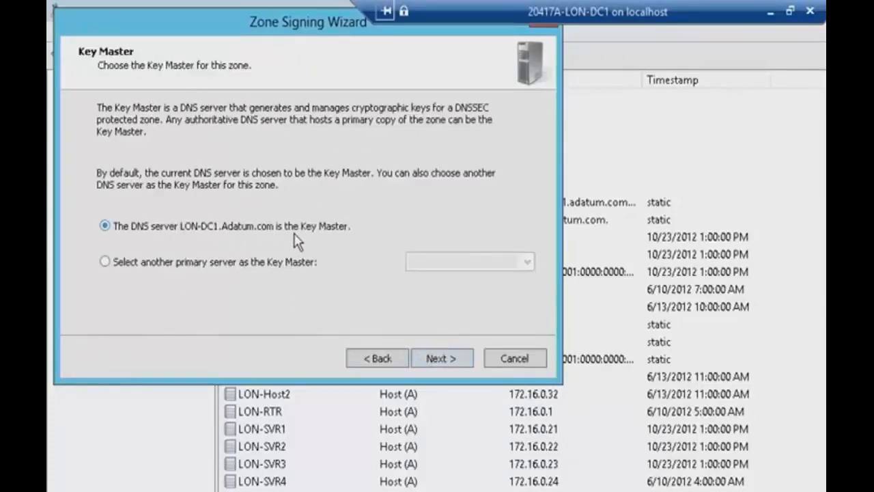
click(433, 359)
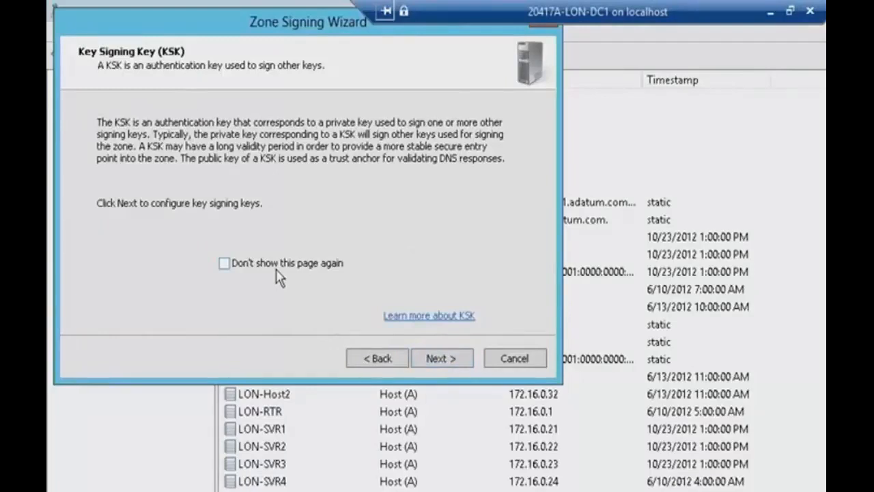
Add a newly generated key signing key using RSA/SHA-256, 2048 bits, 168-hour signature validity and automatic rollover every 755 days
click(424, 359)
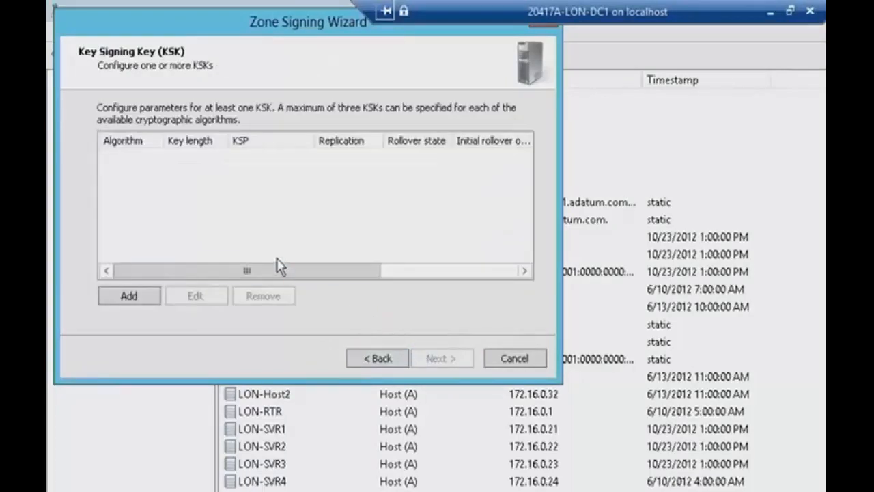
click(135, 309)
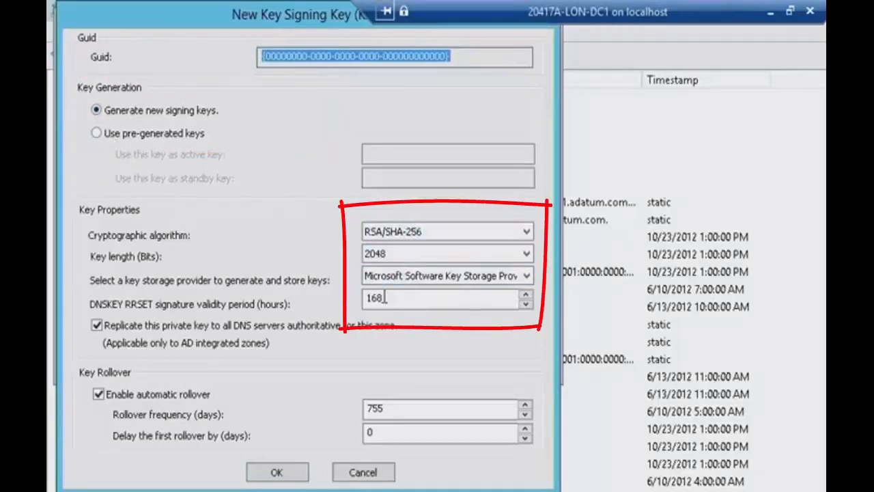
click(275, 474)
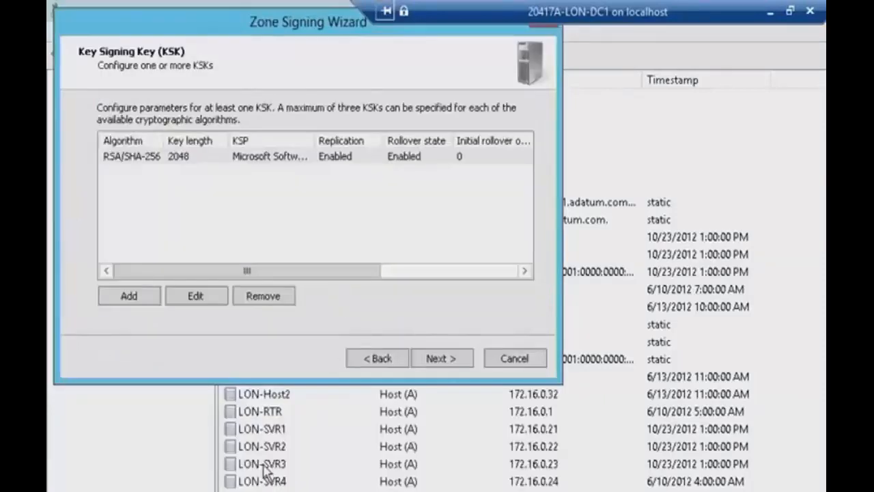
click(439, 363)
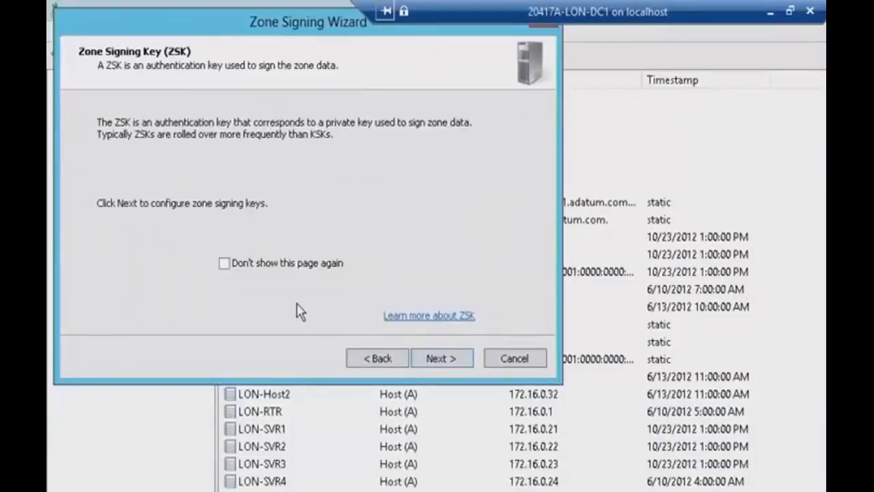
Add a zone signing key using RSA/SHA-256, 1024 bits and automatic rollover every 90 days
click(441, 357)
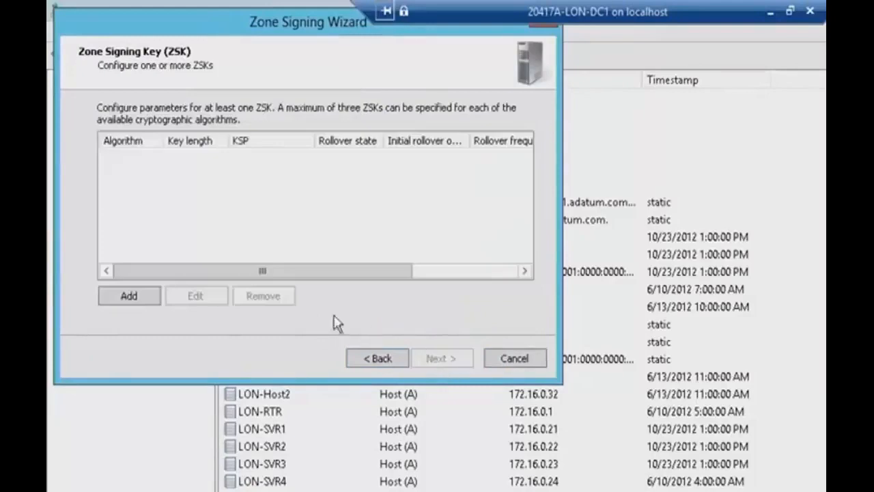
click(139, 296)
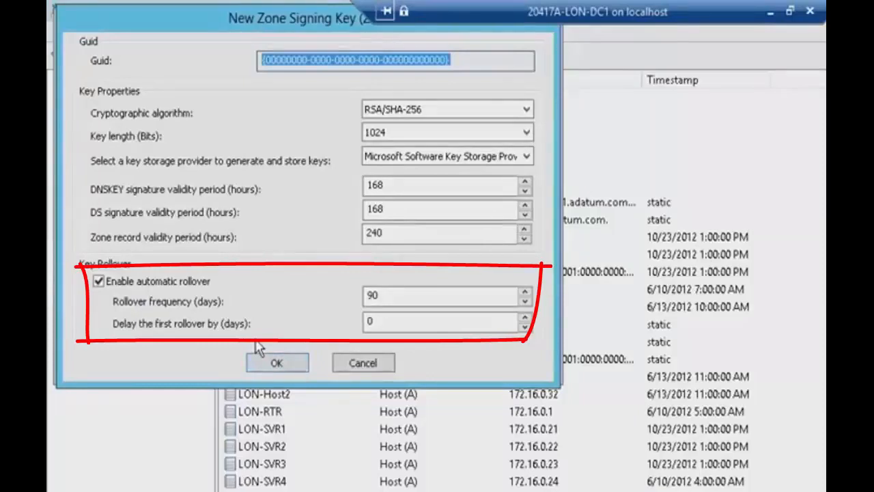
click(276, 364)
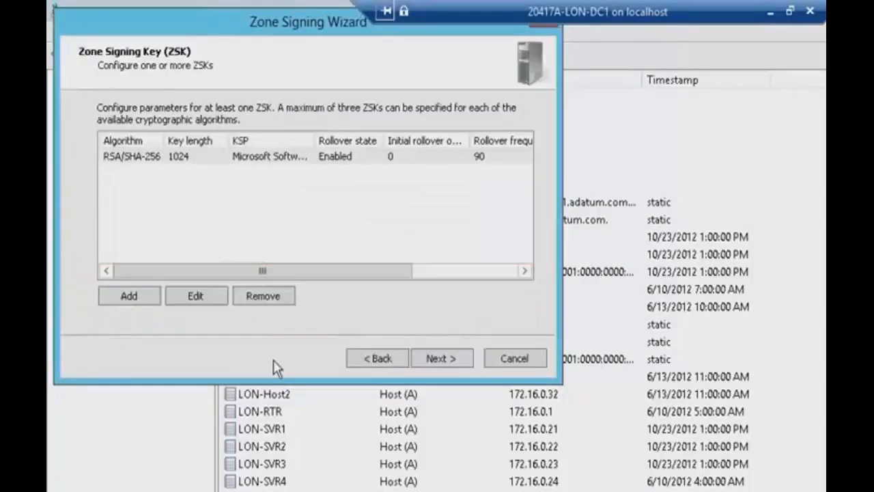
click(438, 360)
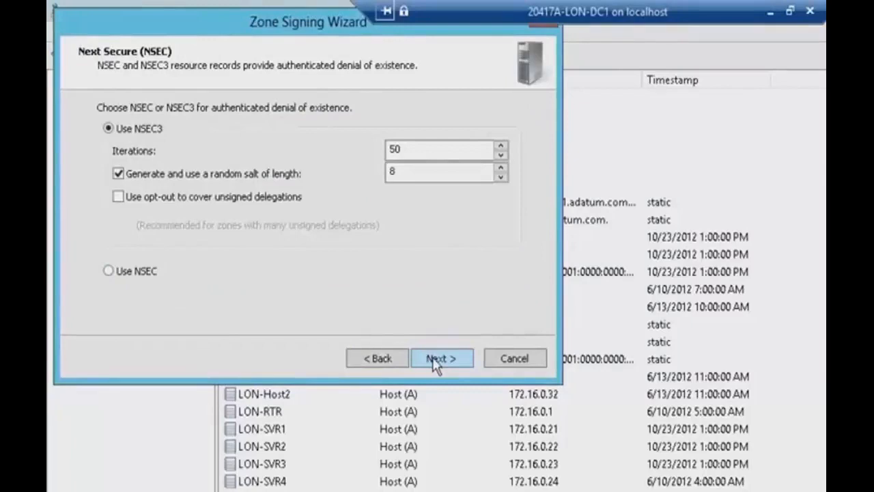
Accept NSEC3 with 50 iterations and a random salt of length 8, and enable distribution of trust anchors for the zone
click(430, 360)
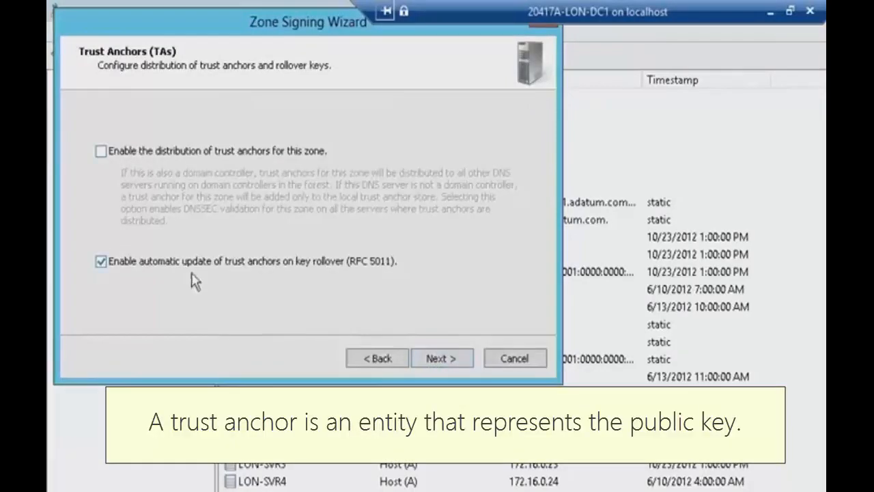
click(117, 153)
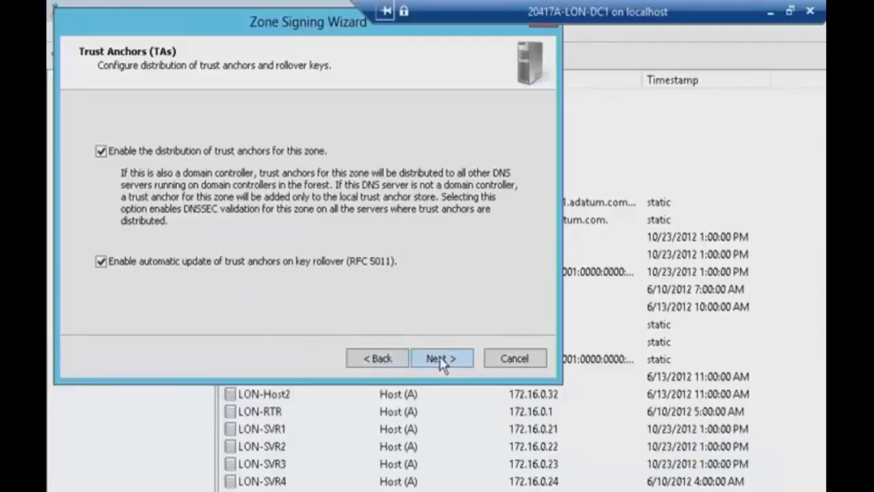
click(433, 361)
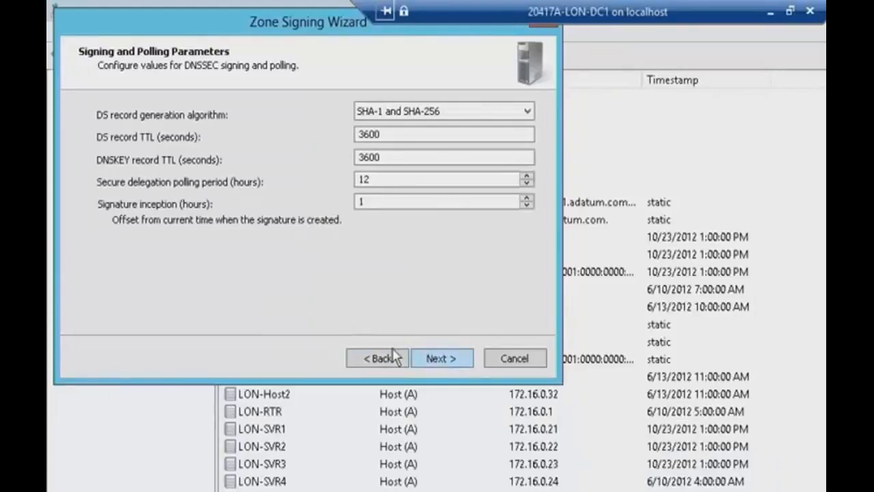
Accept the default signing and polling parameters, review the summary, and sign the Adatum.com zone
click(441, 363)
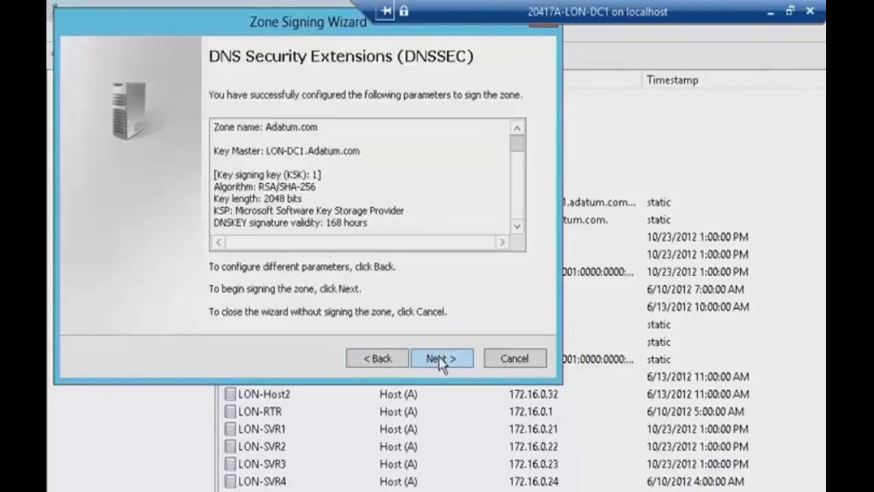
drag(518, 152, 513, 228)
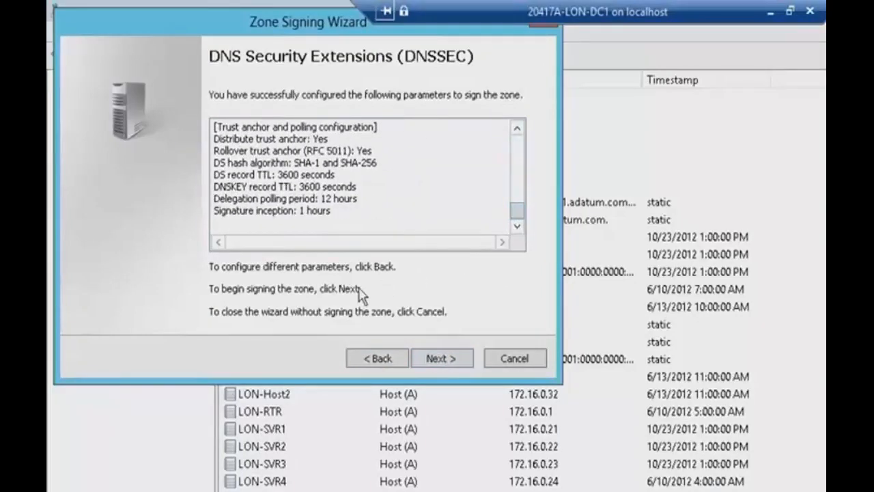
click(430, 362)
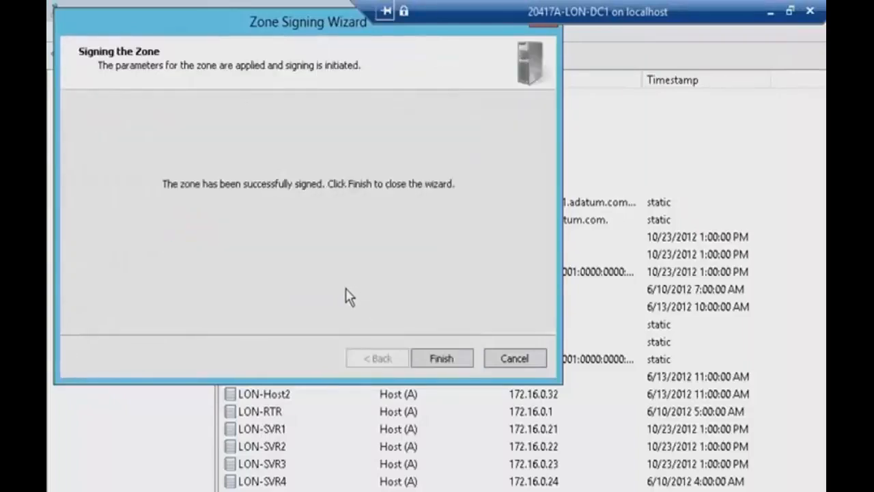
click(441, 359)
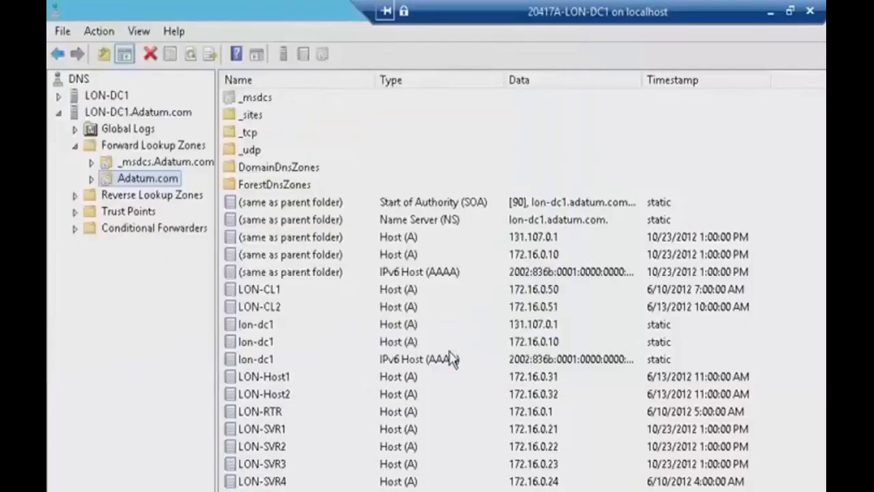
Check the DNSSEC options offered for the signed Adatum.com zone
right_click(141, 185)
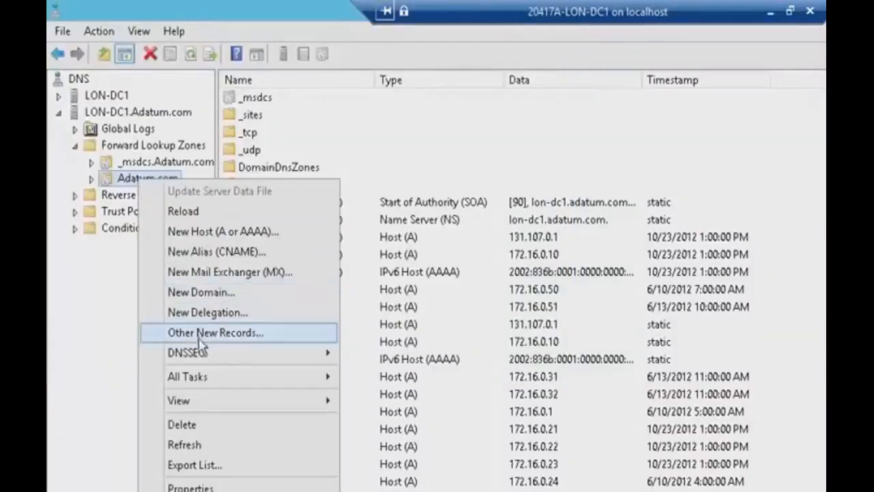
mouse_move(195, 361)
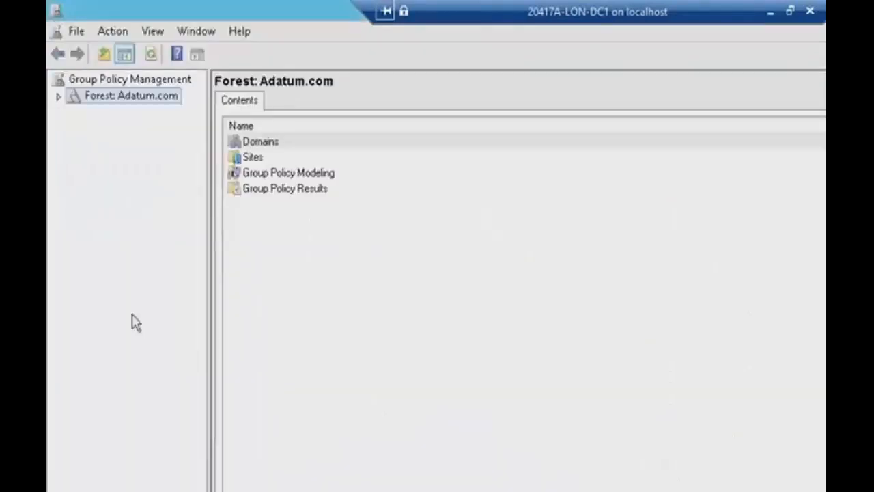
In Group Policy Management, expand the Adatum.com domain and select the Default Domain Policy, dismissing the GPO link message for good
double_click(137, 101)
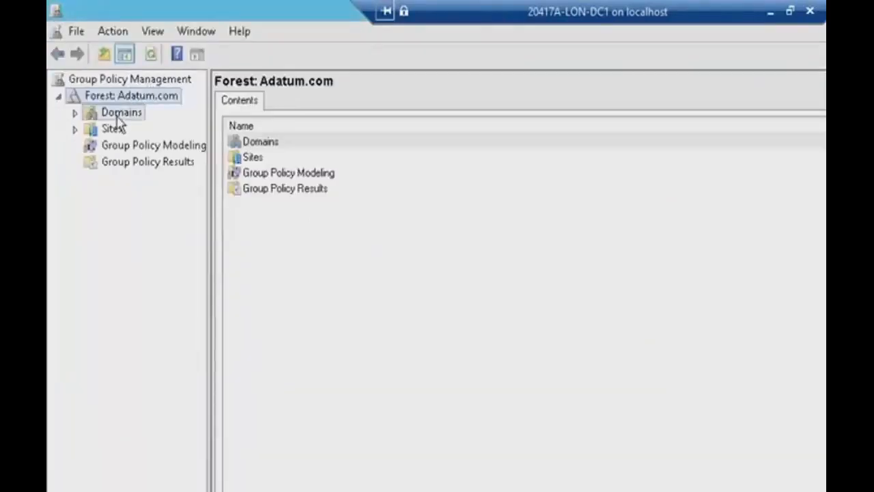
click(113, 114)
double_click(113, 116)
double_click(113, 132)
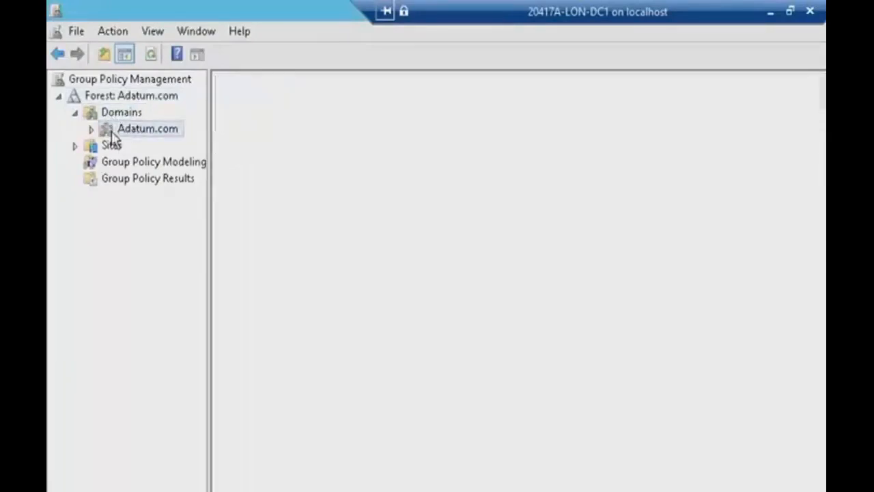
click(161, 145)
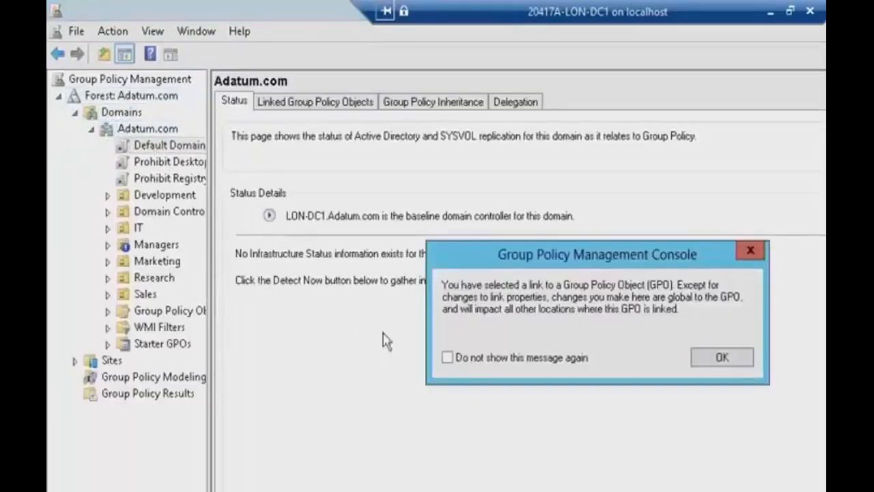
click(450, 357)
click(721, 357)
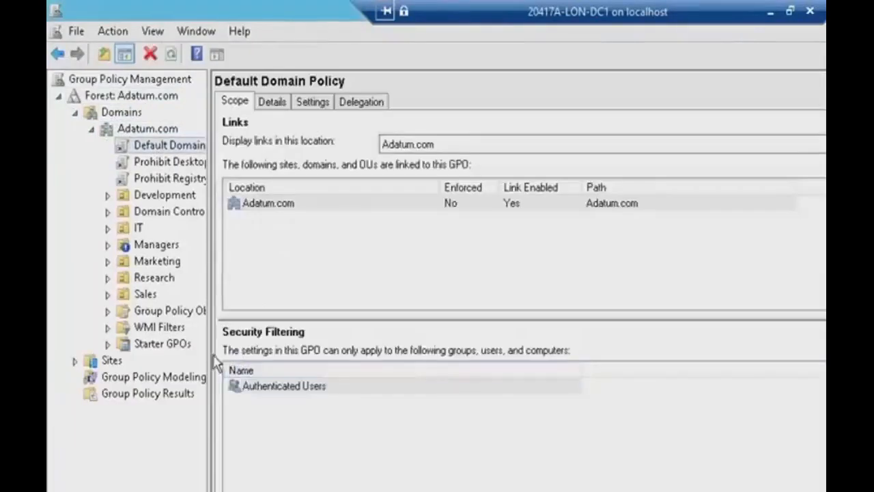
Open the Default Domain Policy for editing and go to Name Resolution Policy under the computer policies' Windows Settings
drag(208, 350, 266, 351)
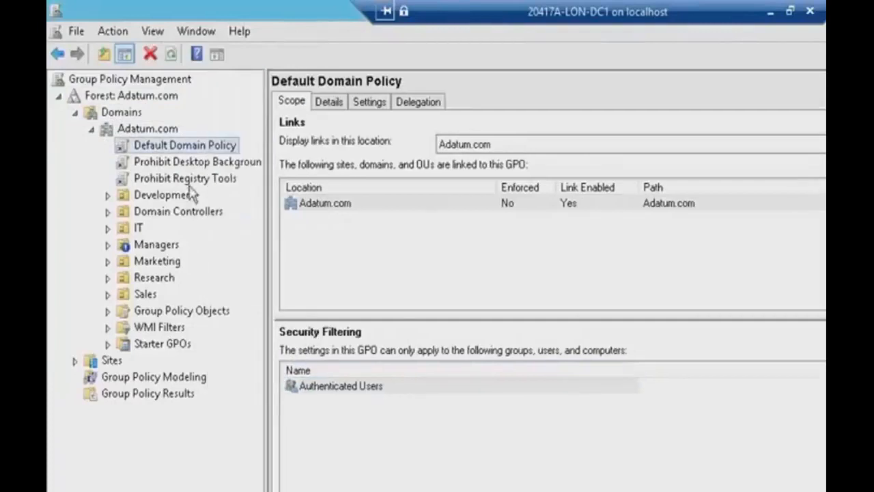
right_click(175, 144)
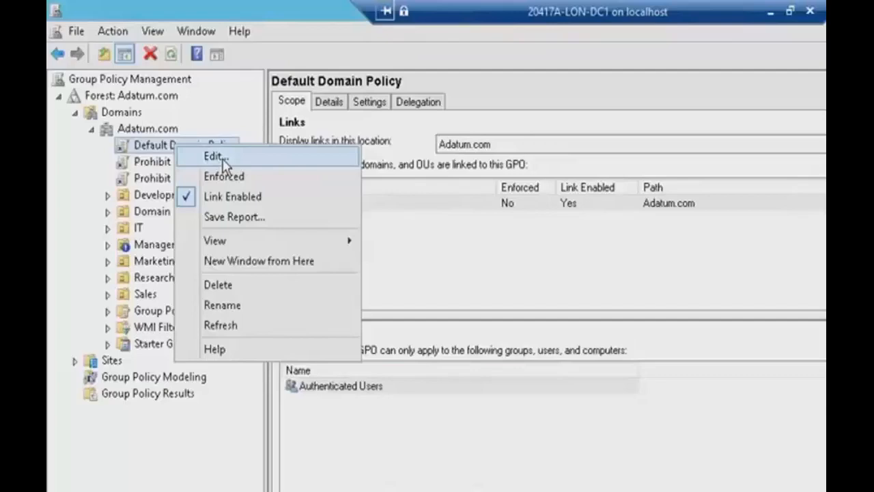
click(231, 160)
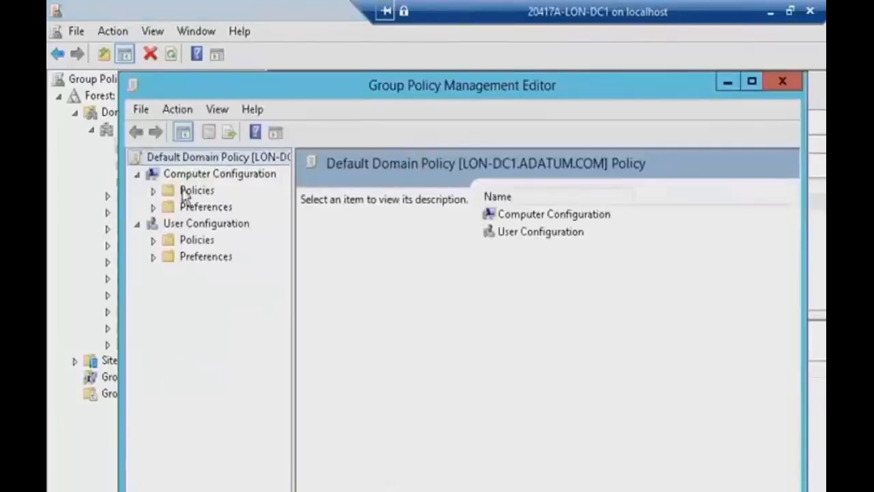
click(201, 175)
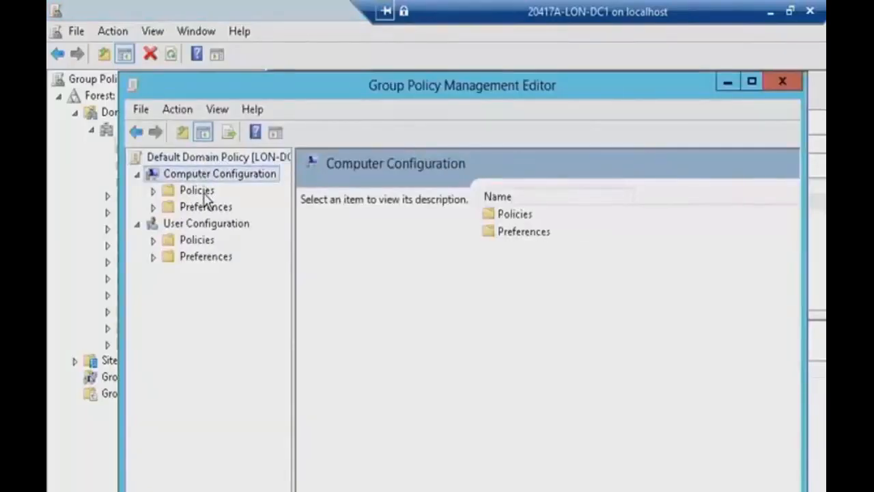
double_click(201, 193)
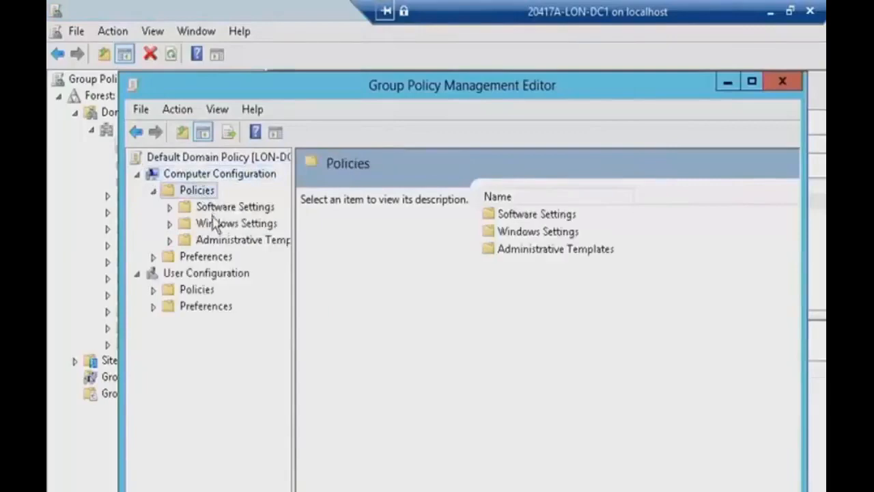
double_click(218, 225)
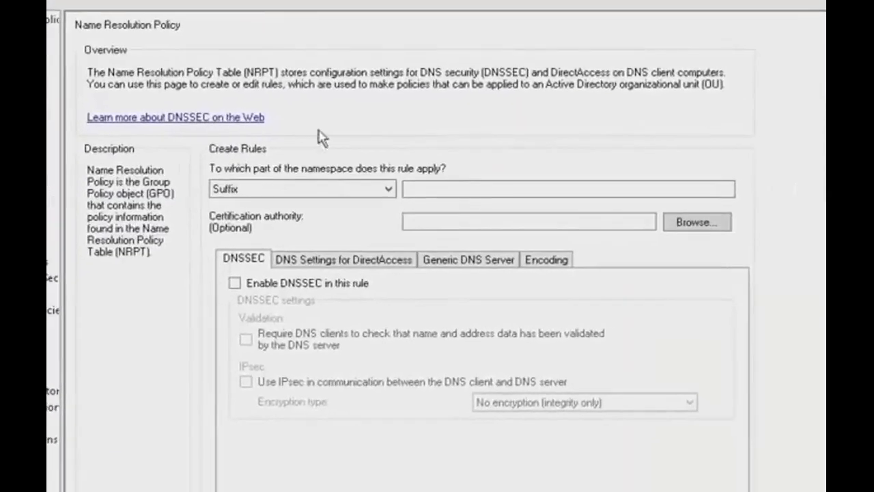
Create a name resolution rule with DNSSEC enabled for the suffix adatum.com
click(274, 289)
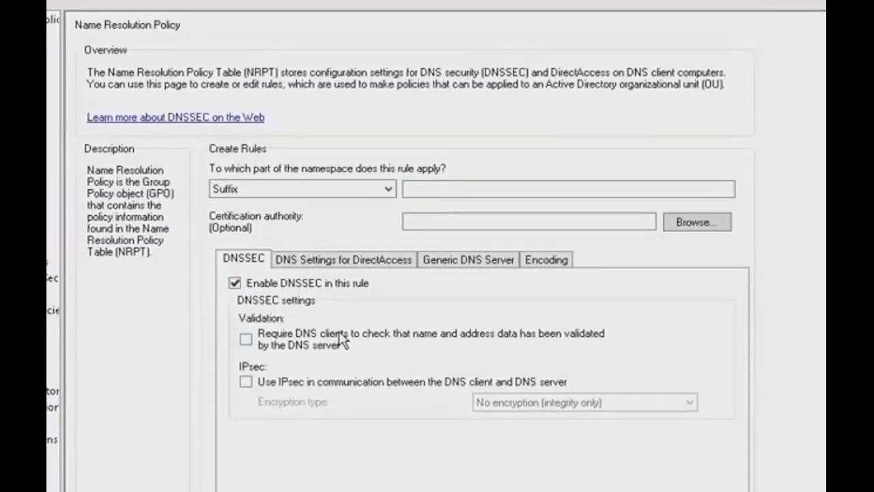
click(423, 189)
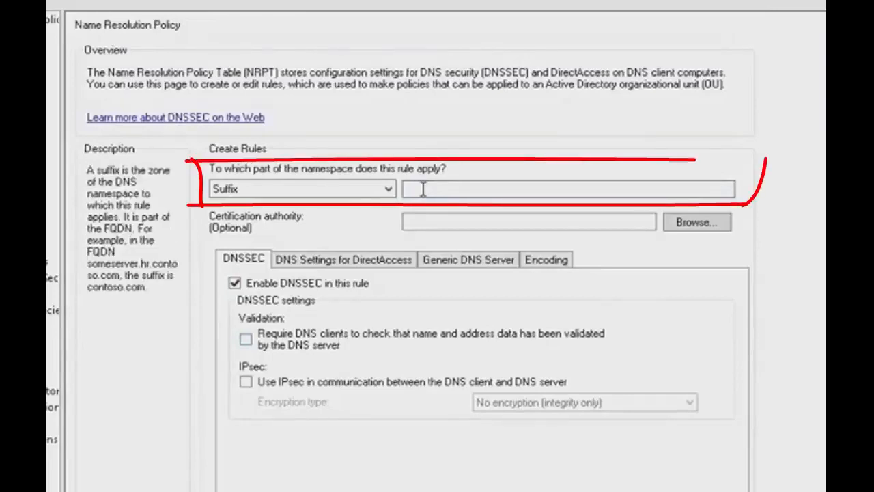
text(adat)
text(um.com)
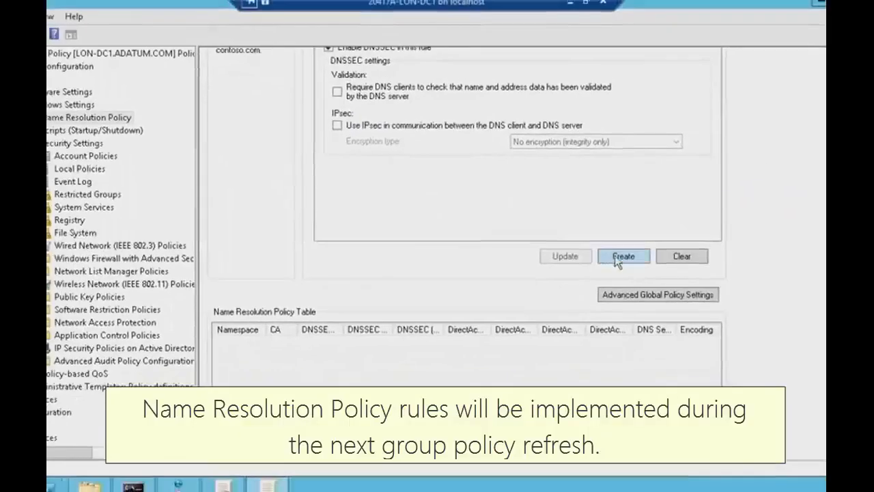
click(624, 253)
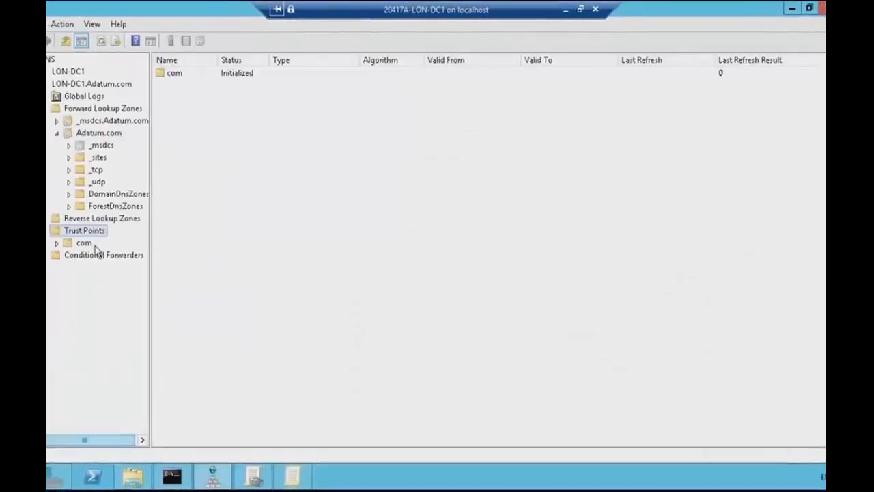
In DNS Manager, expand the com trust point and examine the DNSKEY entries for Adatum
double_click(103, 243)
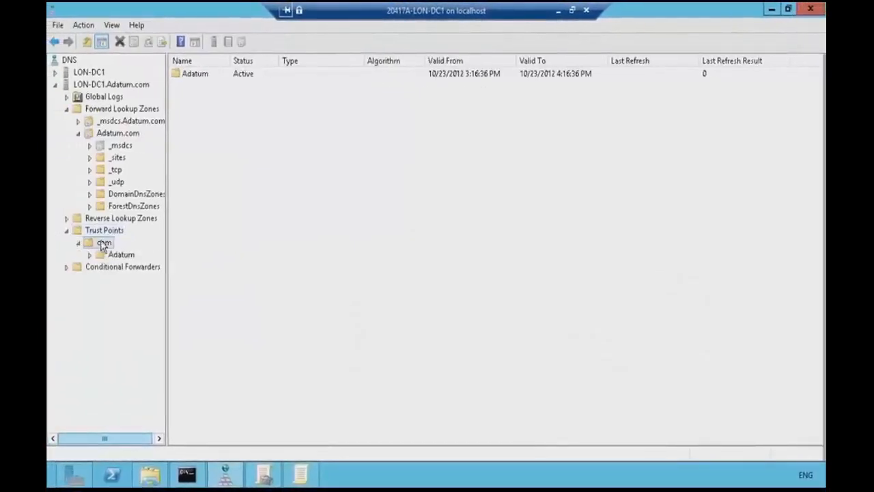
click(119, 254)
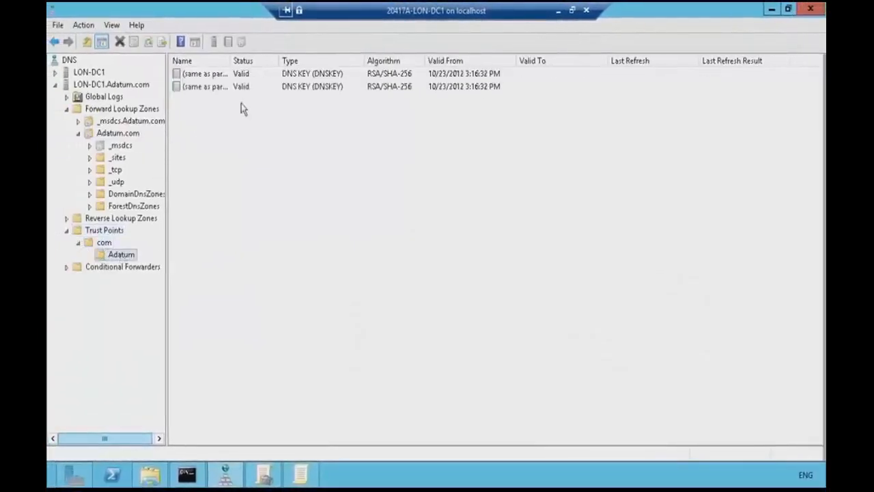
click(387, 84)
click(385, 87)
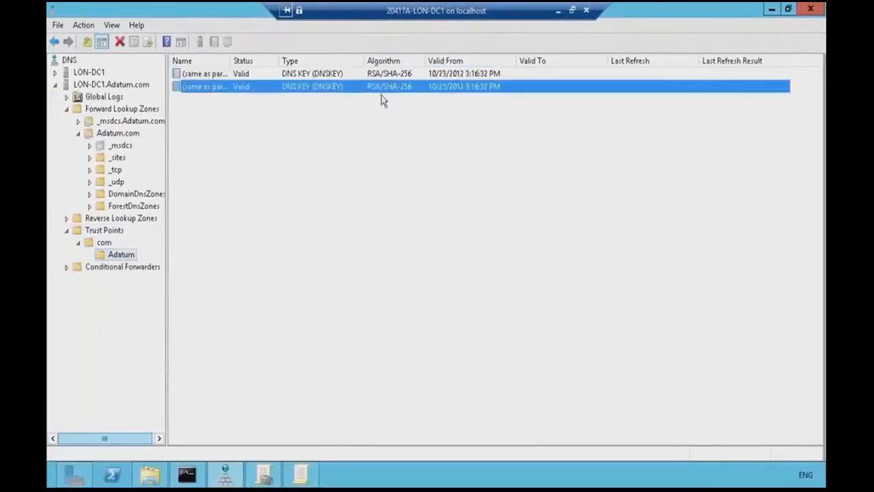